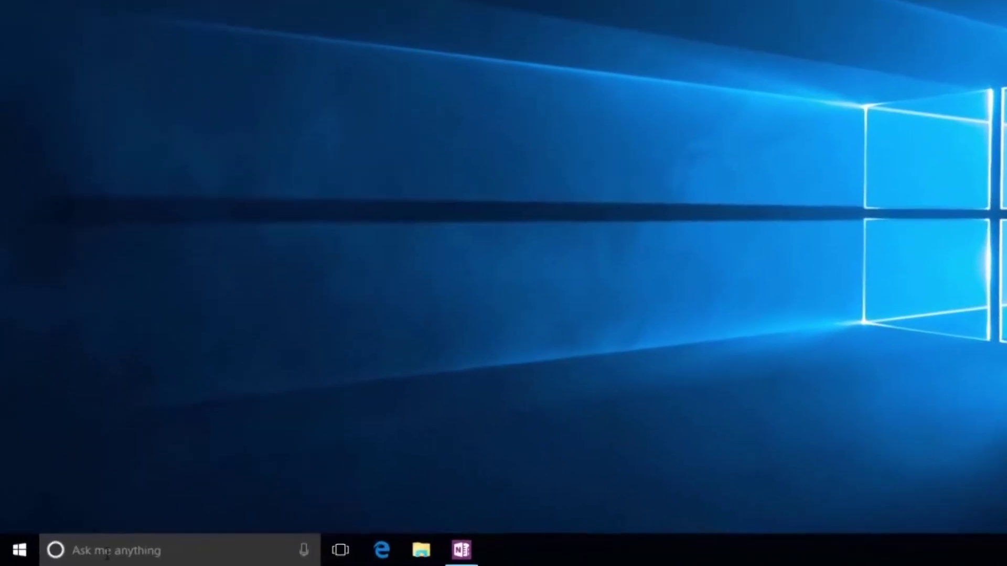
Search Windows for "admin" and open Administrative Tools
{"action": "left_click", "coordinate": [90, 555]}
{"action": "type", "text": "admin"}
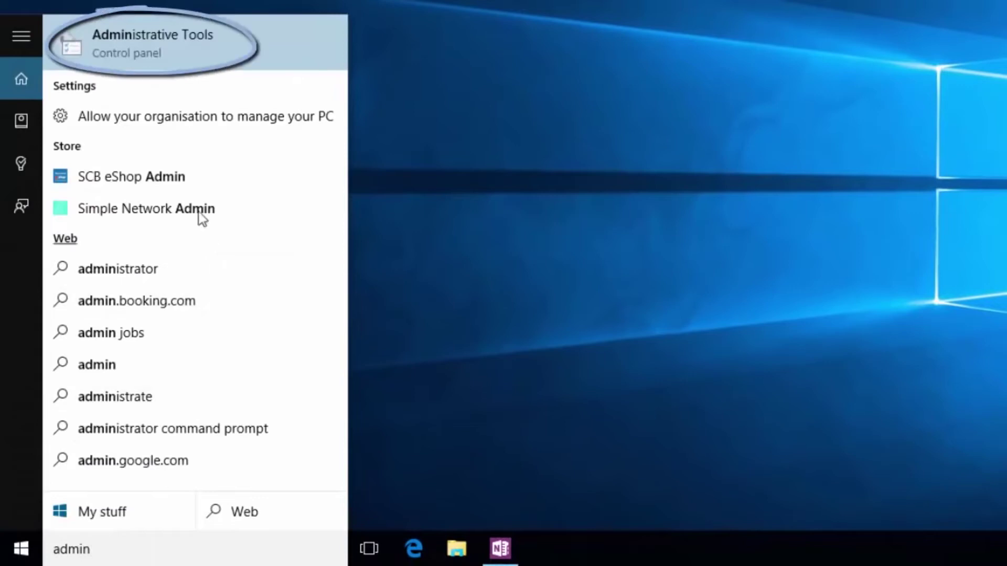
{"action": "left_click", "coordinate": [149, 51]}
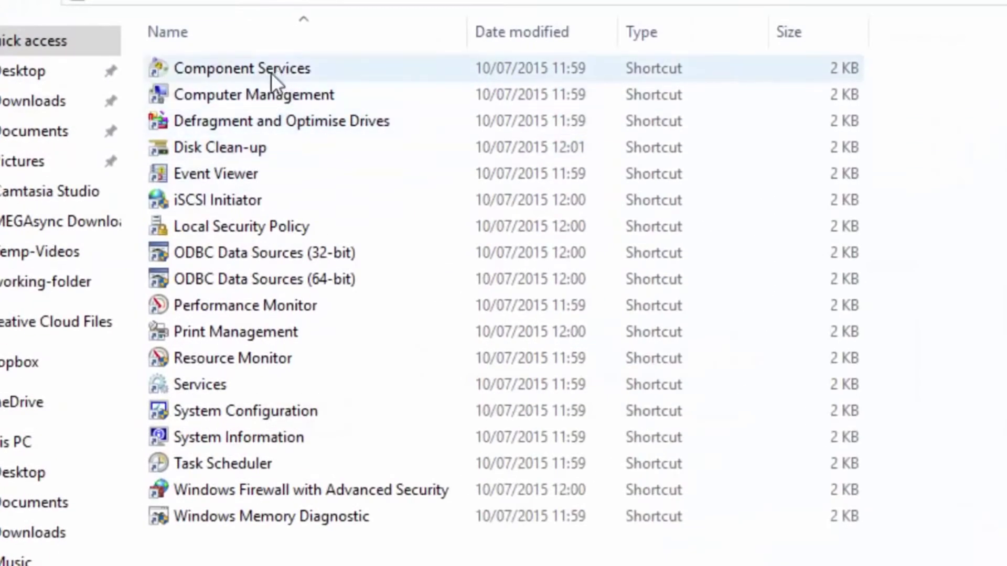
Open Computer Management and display Disk Management under Storage
{"action": "left_click", "coordinate": [291, 93]}
{"action": "double_click", "coordinate": [291, 94]}
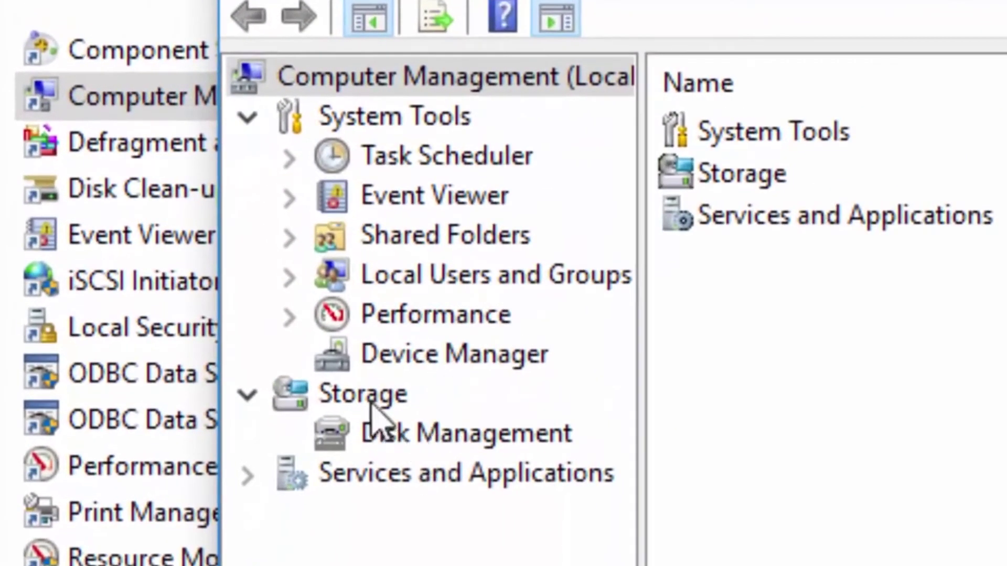
{"action": "left_click", "coordinate": [325, 357]}
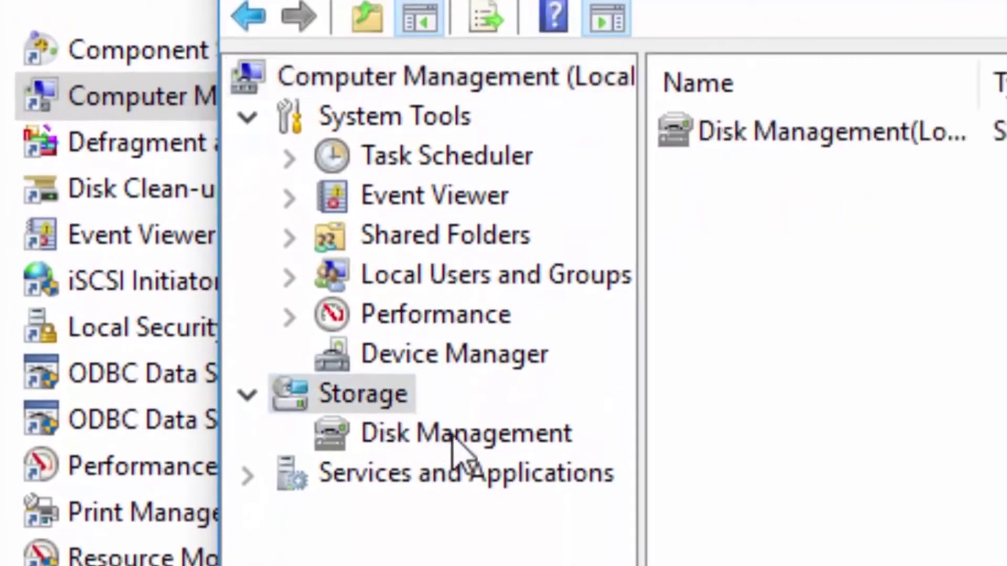
{"action": "left_click", "coordinate": [454, 436]}
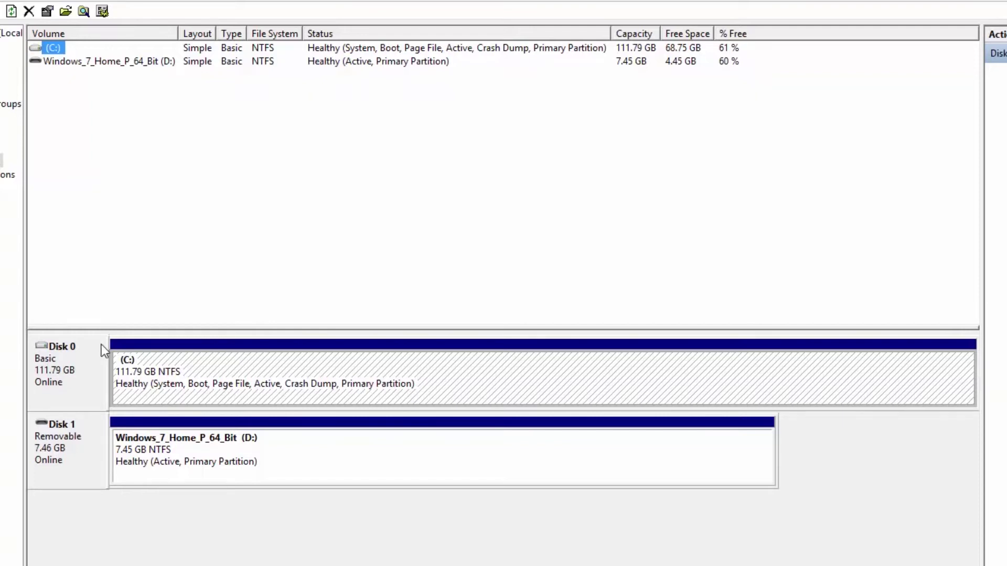
Shrink the C: volume on Disk 0 by 8000 MB
{"action": "right_click", "coordinate": [480, 359]}
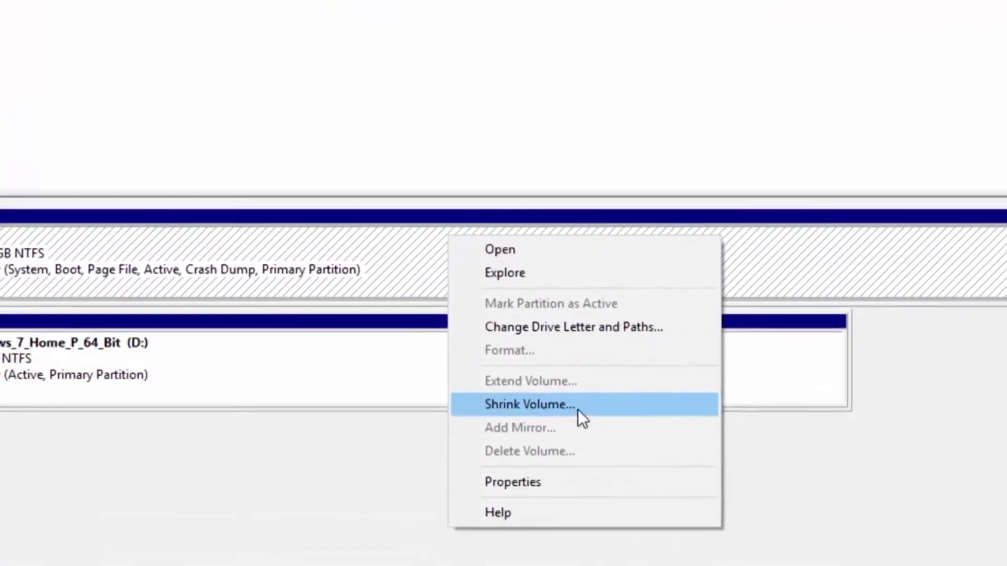
{"action": "left_click", "coordinate": [567, 393]}
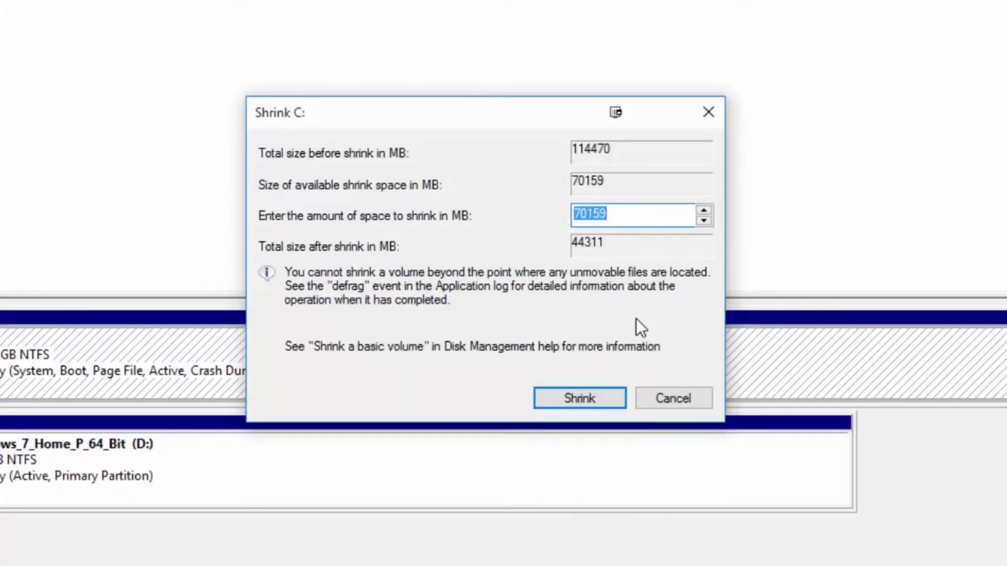
{"action": "type", "text": "8000"}
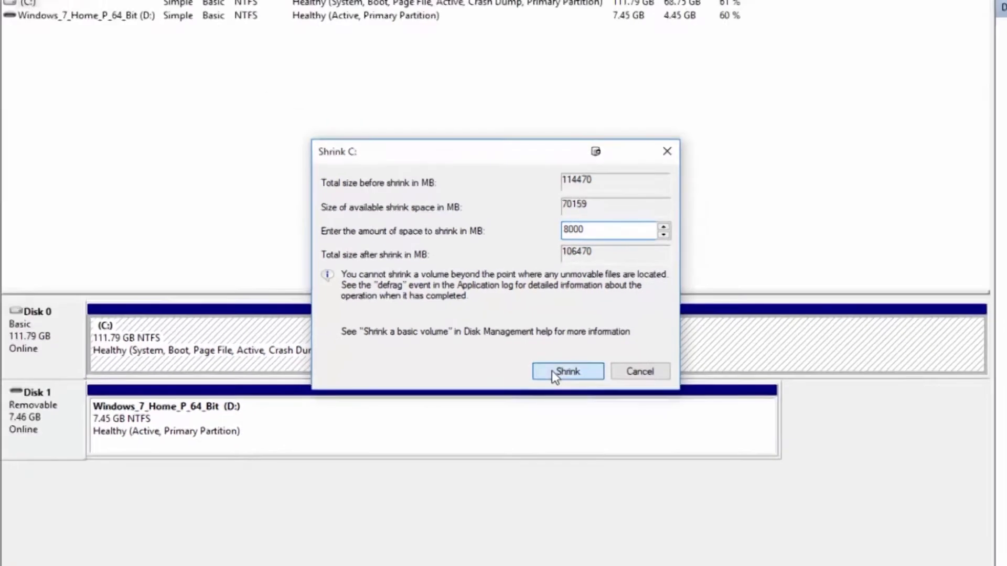
{"action": "left_click", "coordinate": [567, 397]}
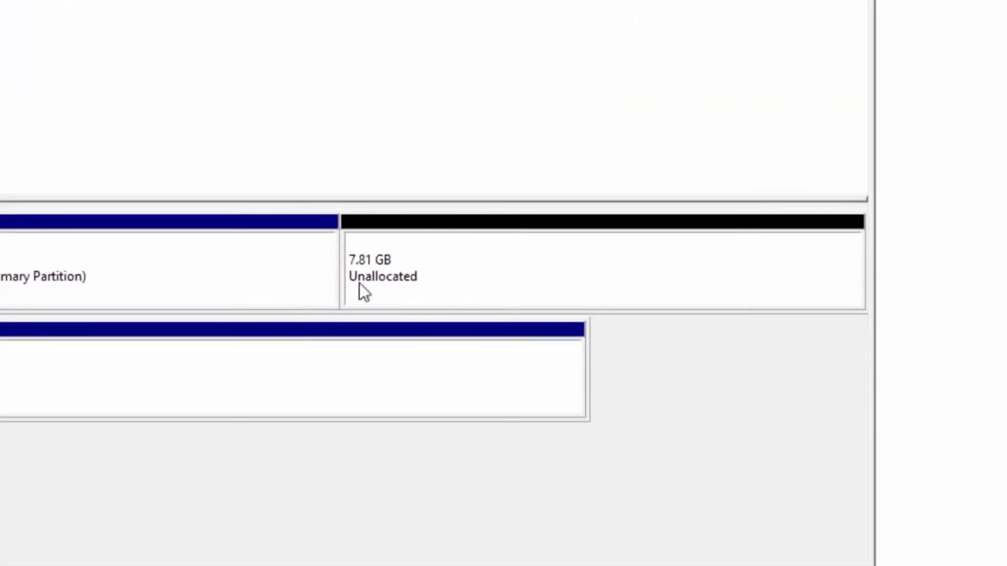
Start a new simple volume in Disk 0's unallocated space, with a size of 8000 MB and drive letter Z
{"action": "left_click", "coordinate": [471, 262]}
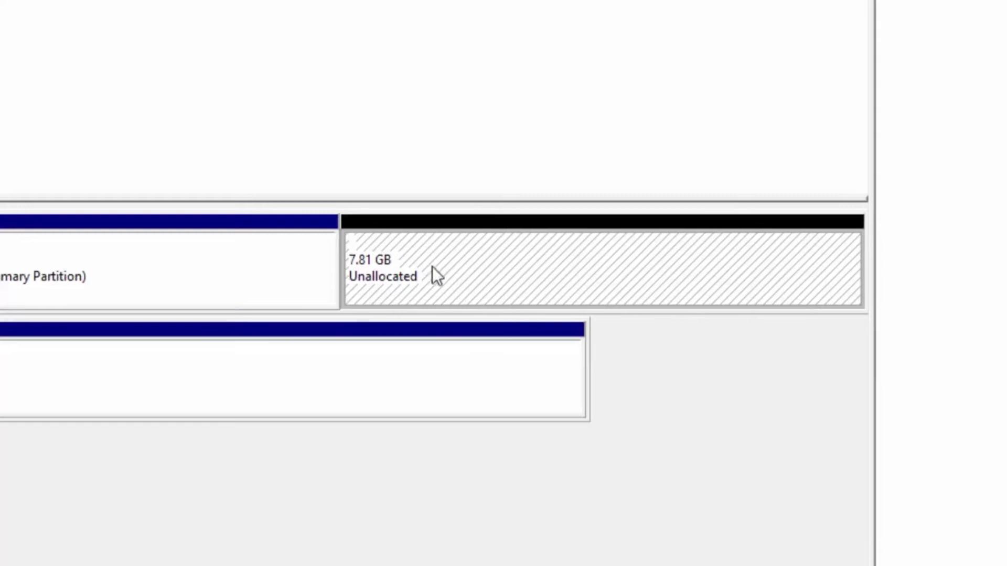
{"action": "right_click", "coordinate": [449, 263]}
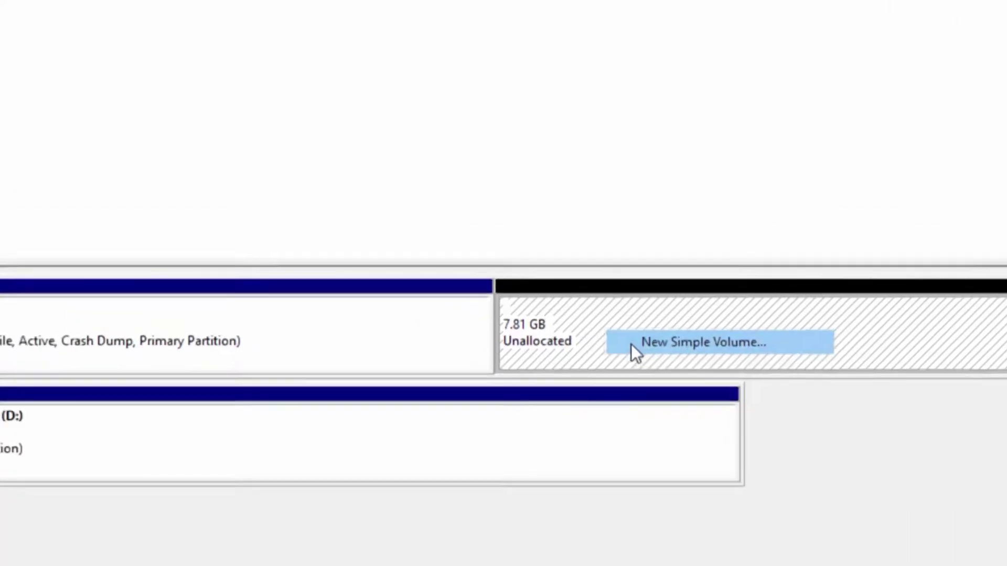
{"action": "left_click", "coordinate": [480, 282]}
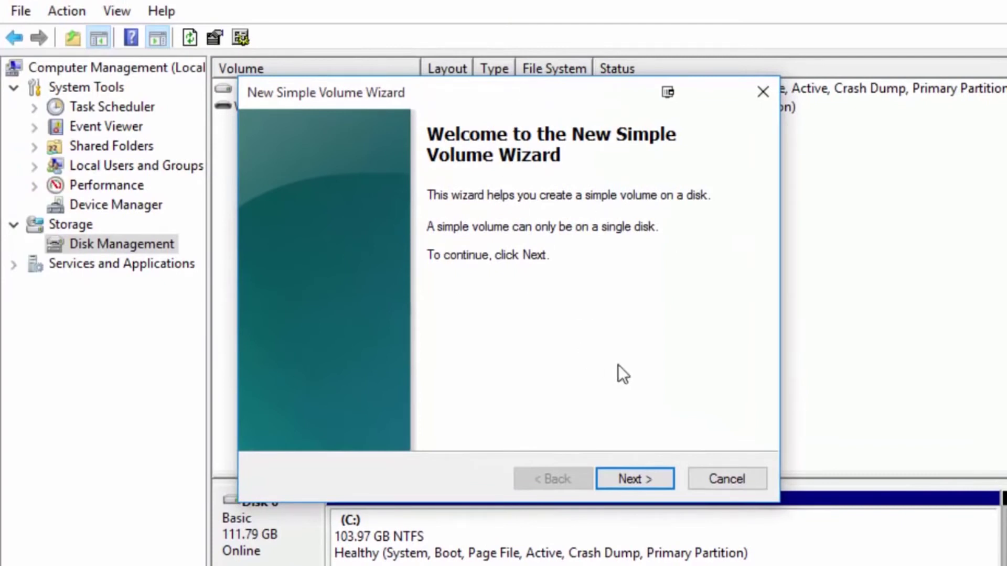
{"action": "left_click", "coordinate": [643, 478]}
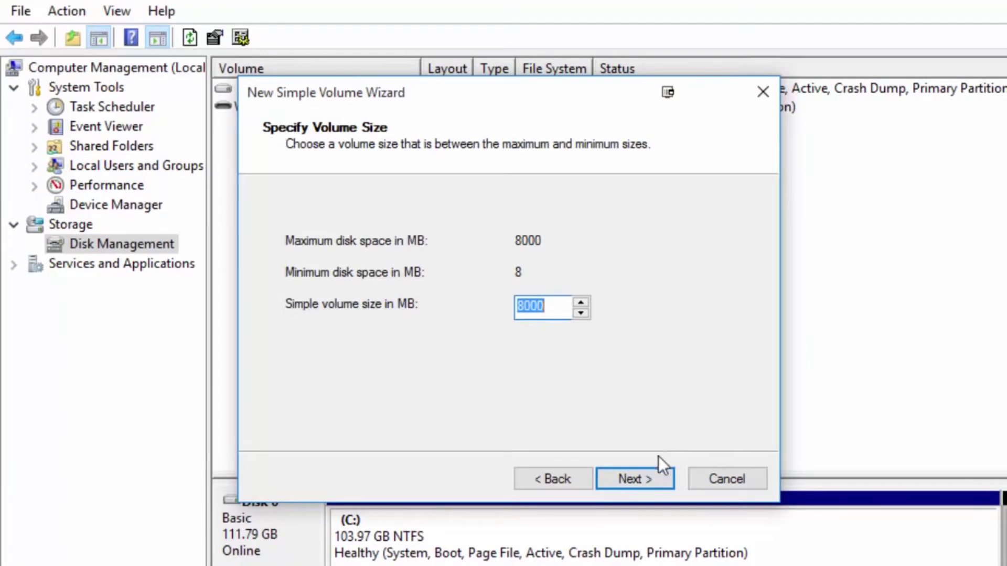
{"action": "left_click", "coordinate": [645, 476]}
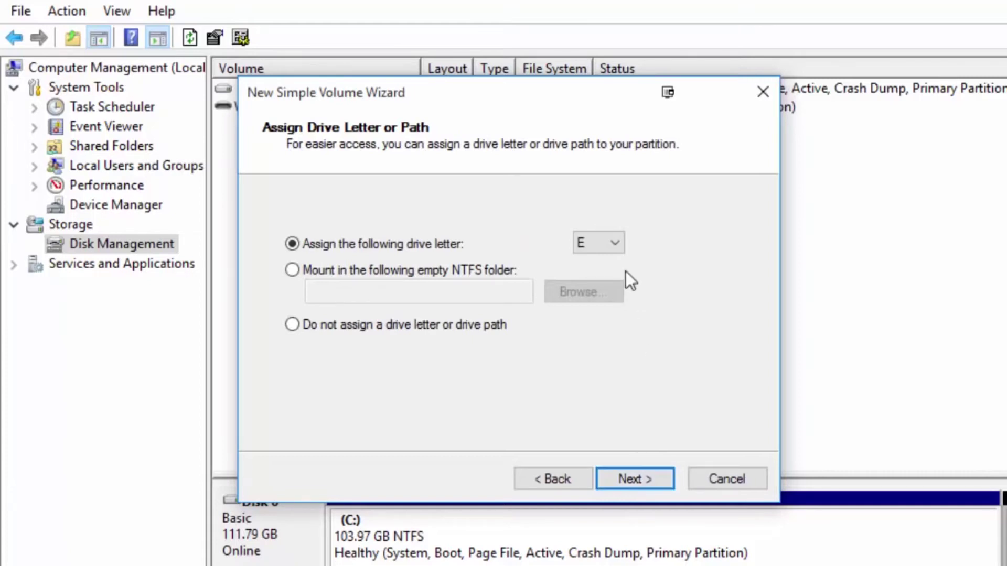
{"action": "left_click", "coordinate": [614, 243]}
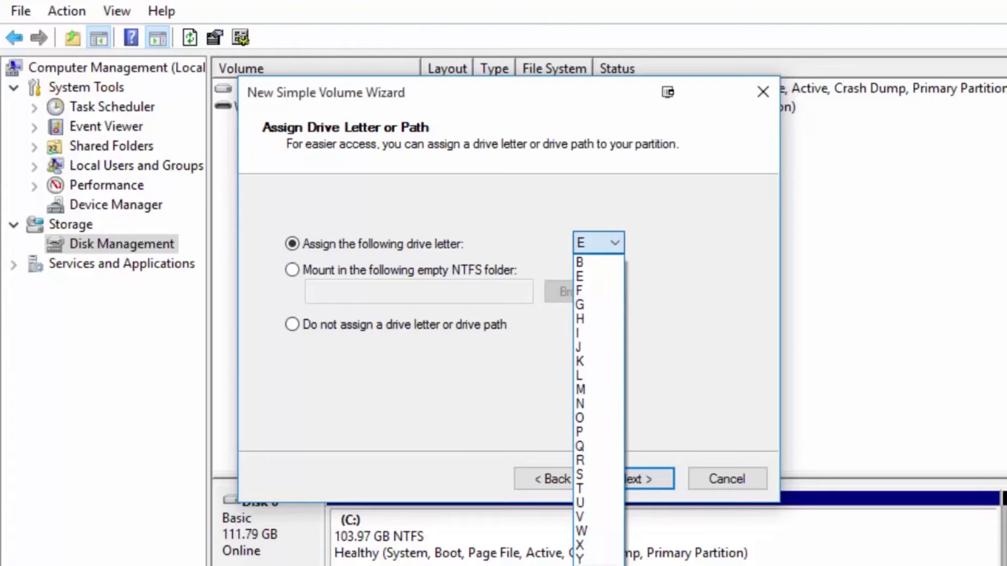
{"action": "left_click", "coordinate": [580, 564]}
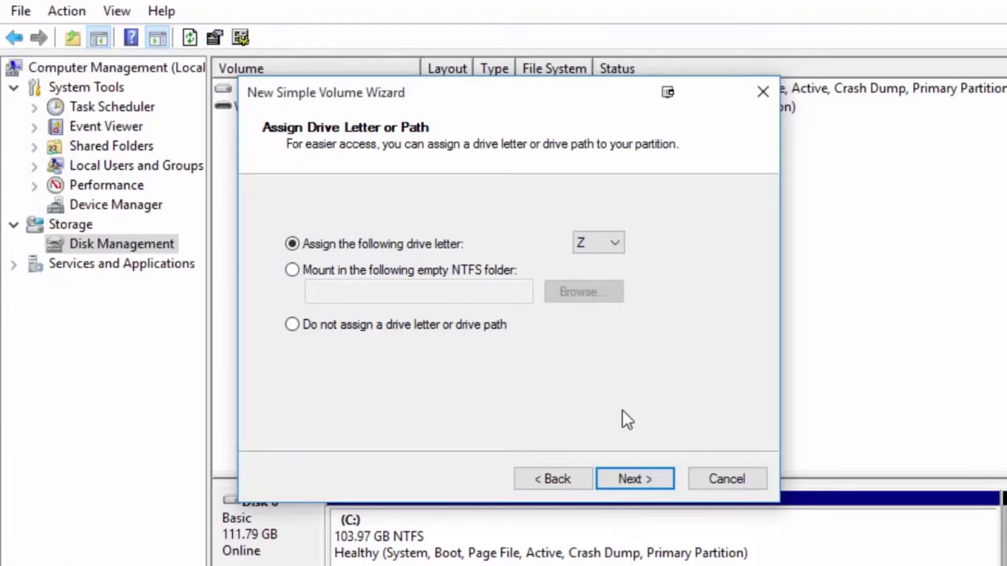
{"action": "left_click", "coordinate": [637, 477]}
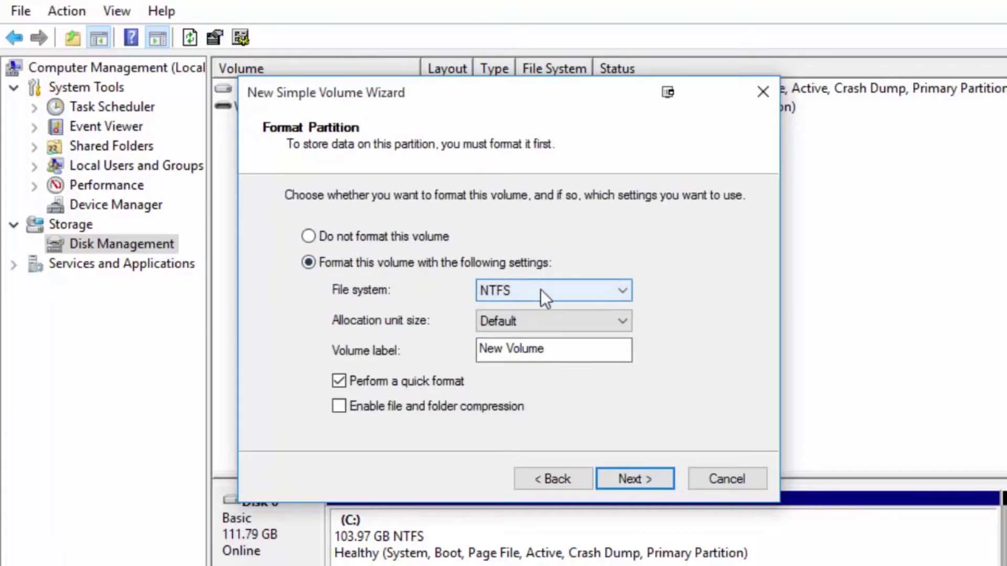
Create the volume with a quick NTFS format, default allocation unit size and the label UBURCOOLDRIVE
{"action": "left_click", "coordinate": [612, 291]}
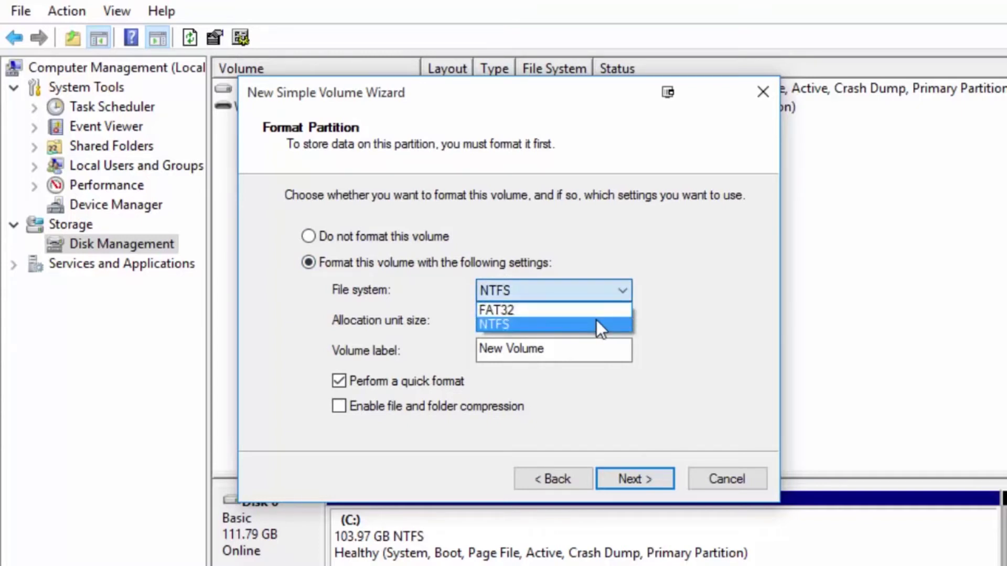
{"action": "left_click", "coordinate": [596, 322]}
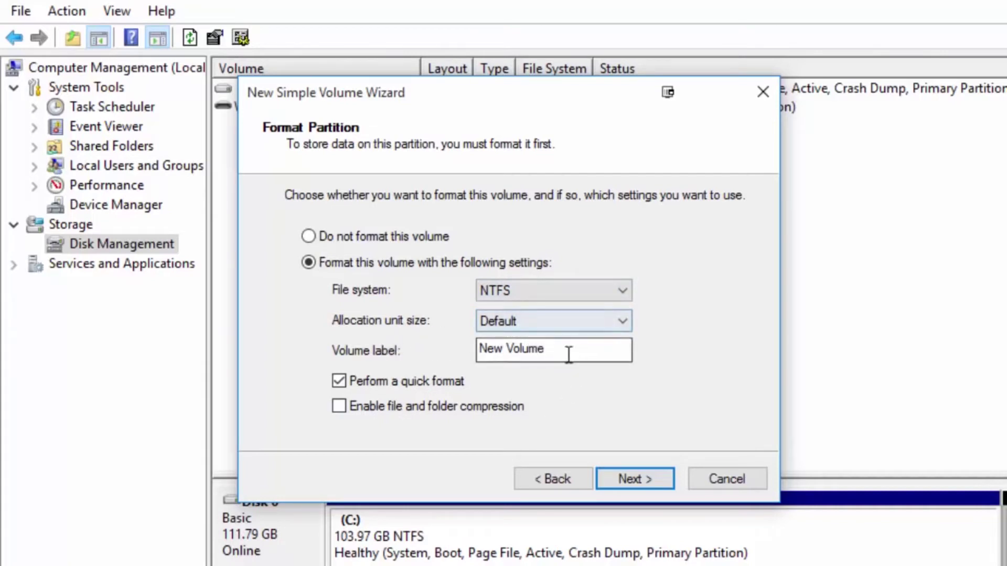
{"action": "left_click_drag", "start_coordinate": [574, 349], "coordinate": [437, 341]}
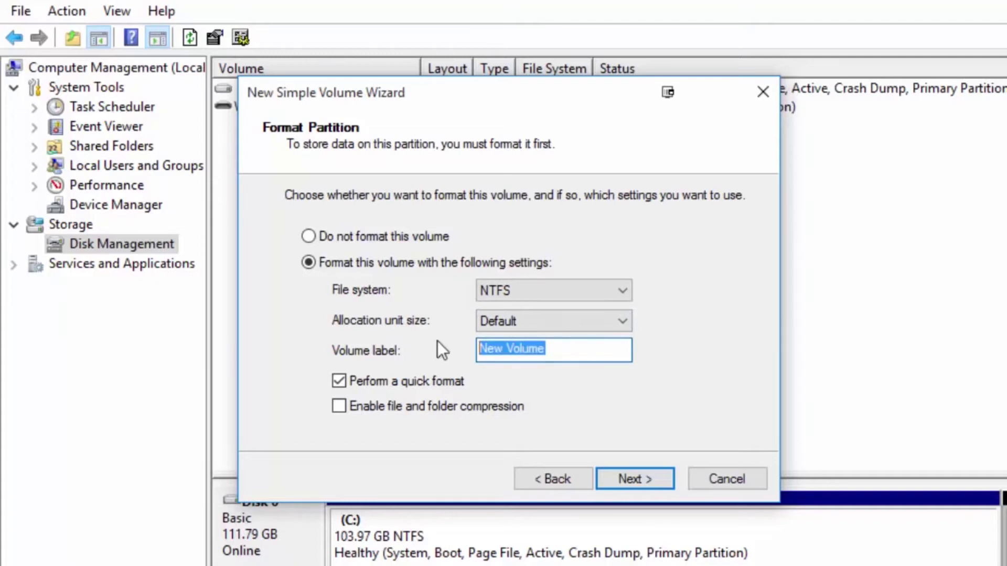
{"action": "type", "text": "UBUR"}
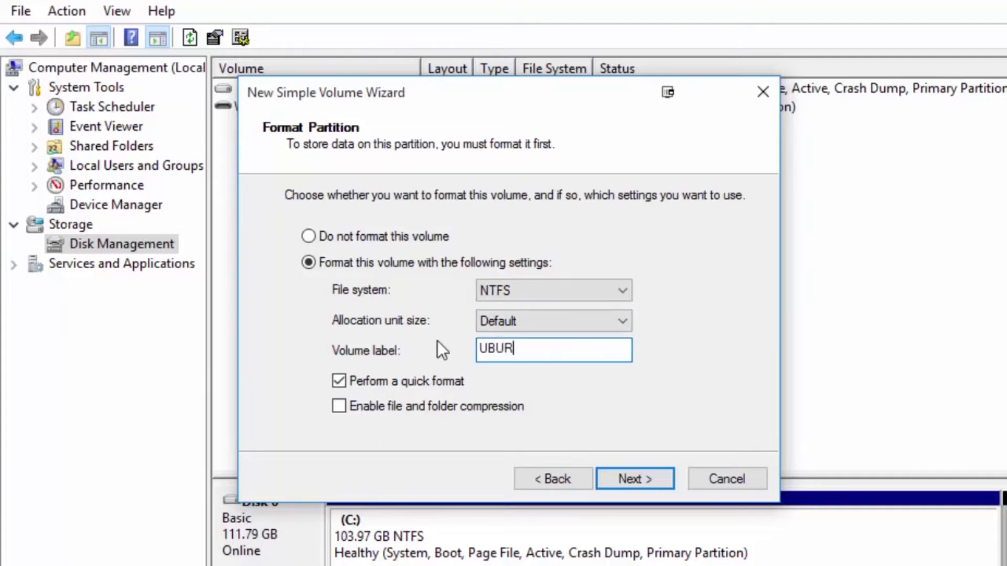
{"action": "type", "text": "COOLDRIVE"}
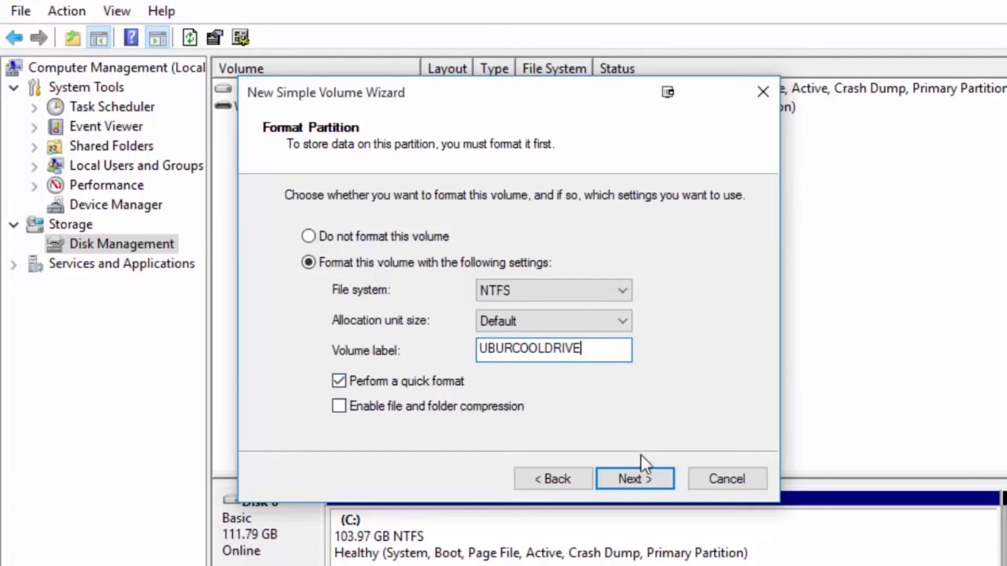
{"action": "left_click", "coordinate": [646, 477]}
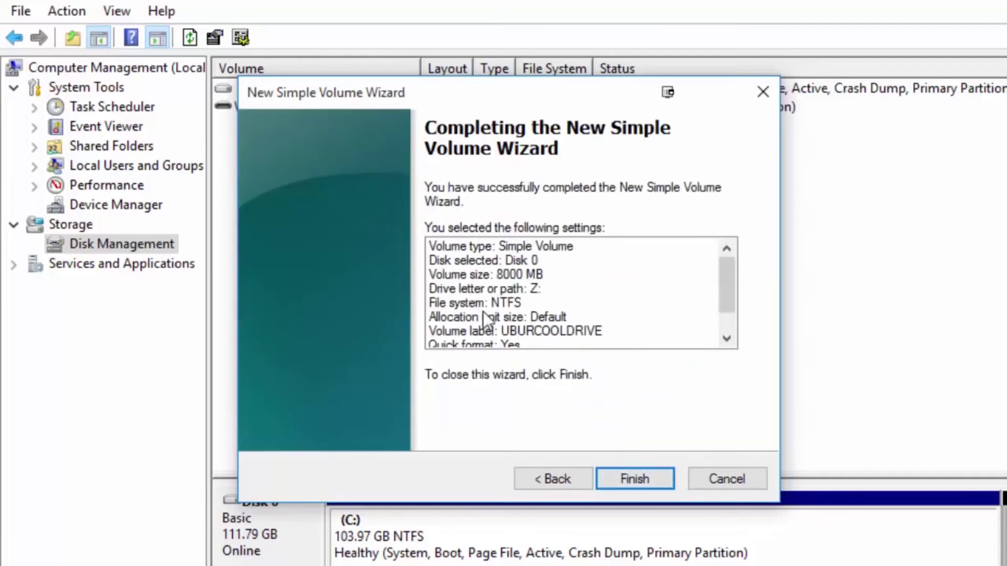
{"action": "scroll", "coordinate": [568, 289], "scroll_direction": "down", "scroll_amount": 1}
{"action": "scroll", "coordinate": [537, 342], "scroll_direction": "up", "scroll_amount": 1}
{"action": "scroll", "coordinate": [531, 282], "scroll_direction": "down", "scroll_amount": 1}
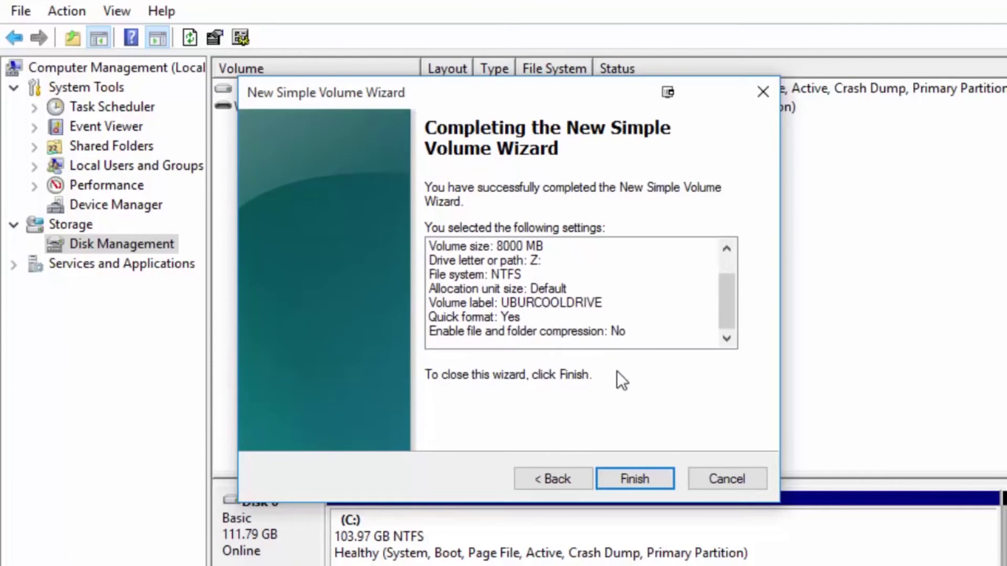
{"action": "left_click", "coordinate": [624, 480]}
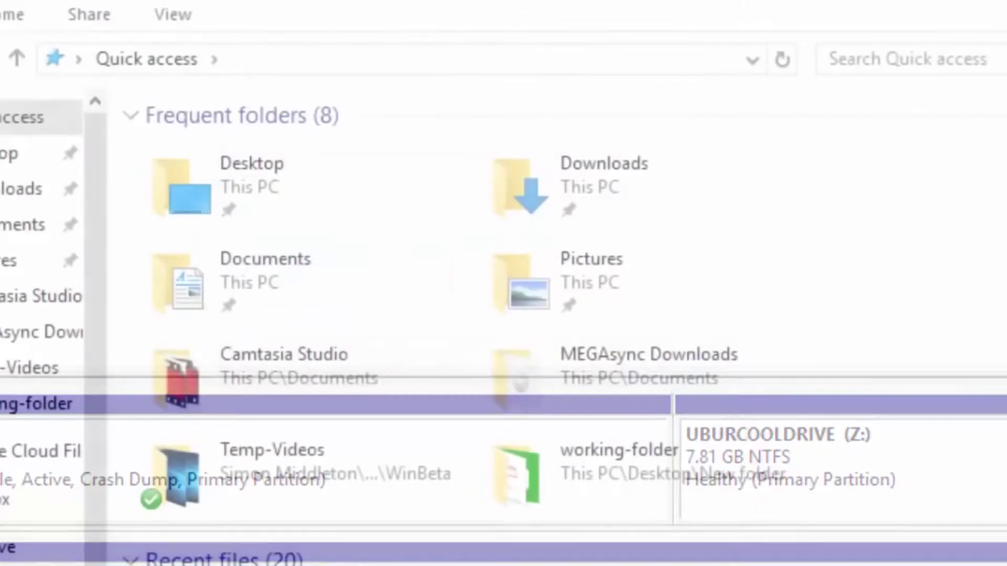
Check This PC in File Explorer for the new Z: drive and close the window
{"action": "left_click", "coordinate": [87, 516]}
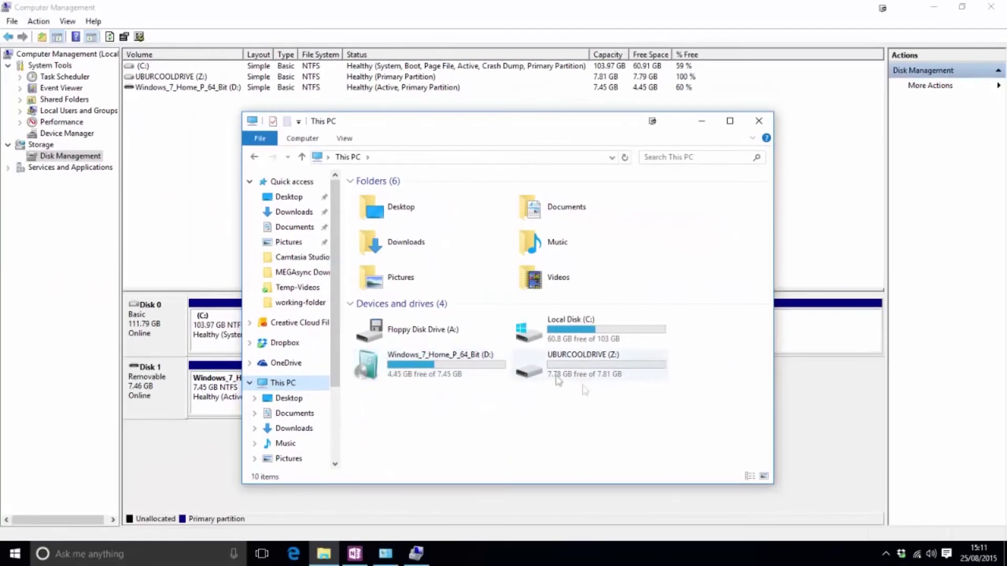
{"action": "mouse_move", "coordinate": [614, 363]}
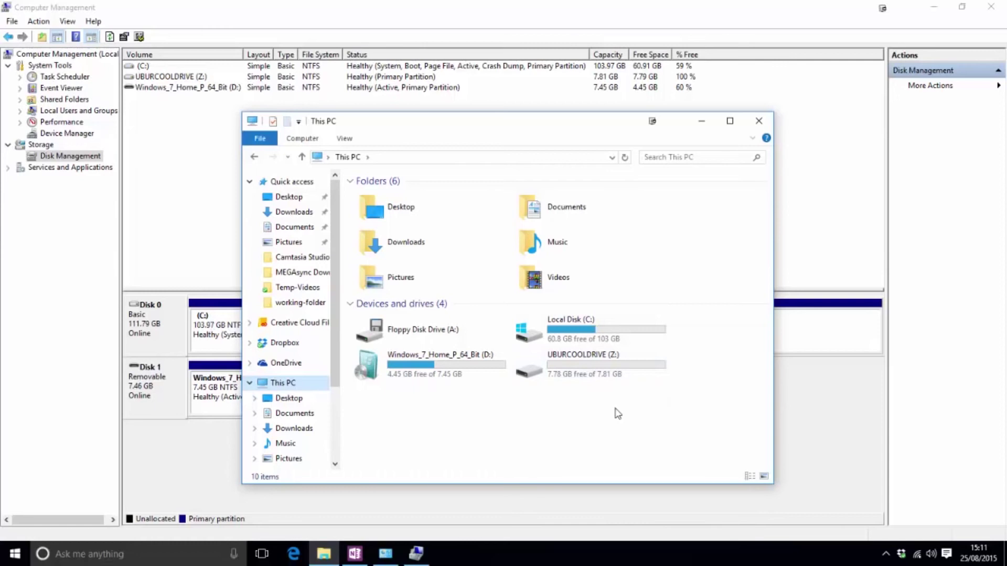
{"action": "key", "text": "alt+F4"}
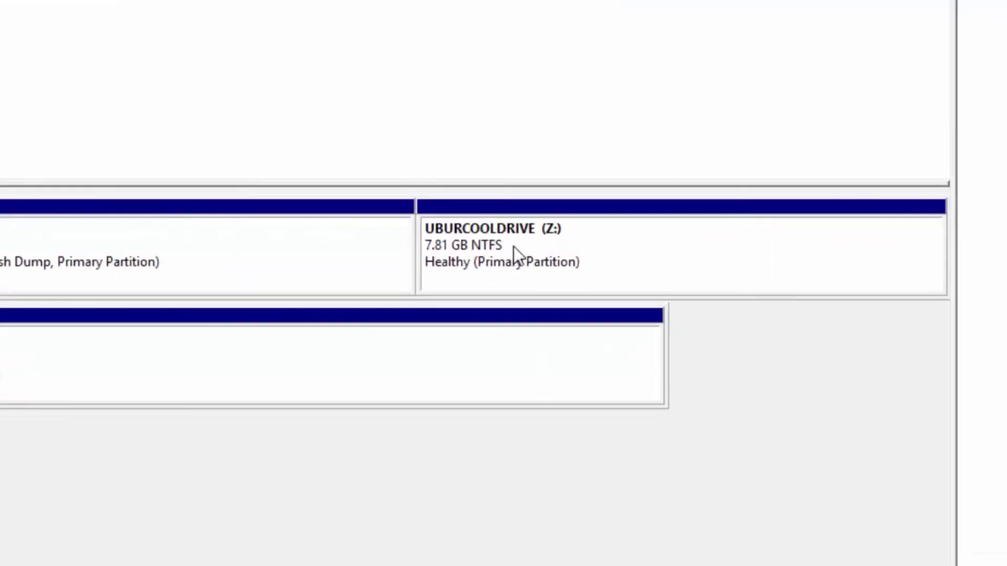
Delete the UBURCOOLDRIVE (Z:) volume from Disk 0, accepting the loss of its data
{"action": "right_click", "coordinate": [636, 326]}
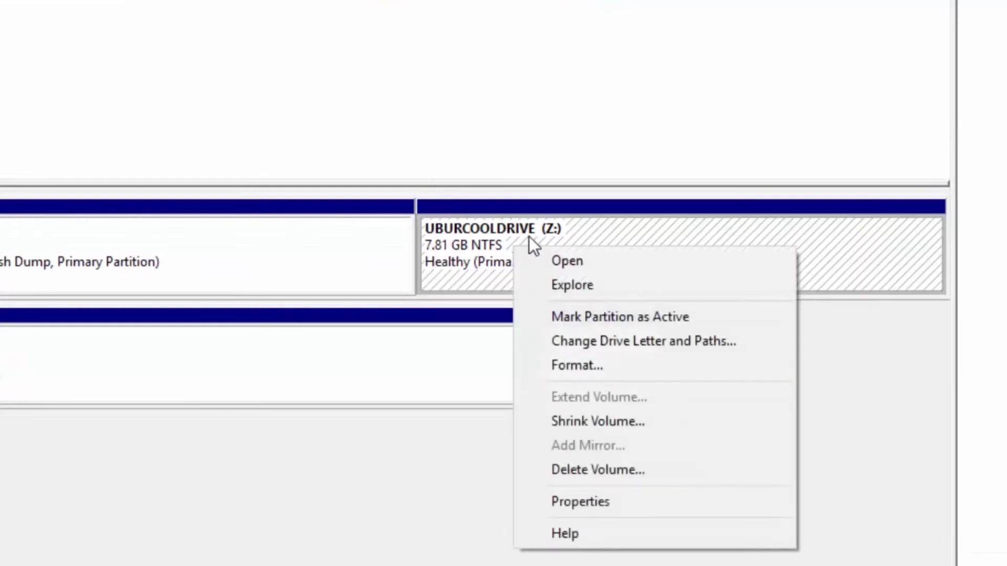
{"action": "left_click", "coordinate": [650, 473]}
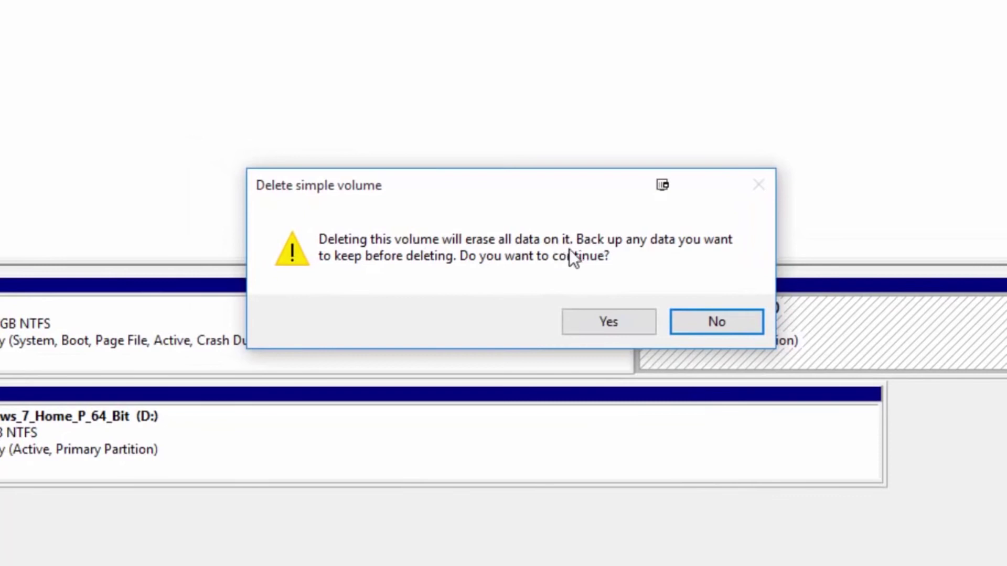
{"action": "left_click", "coordinate": [606, 323]}
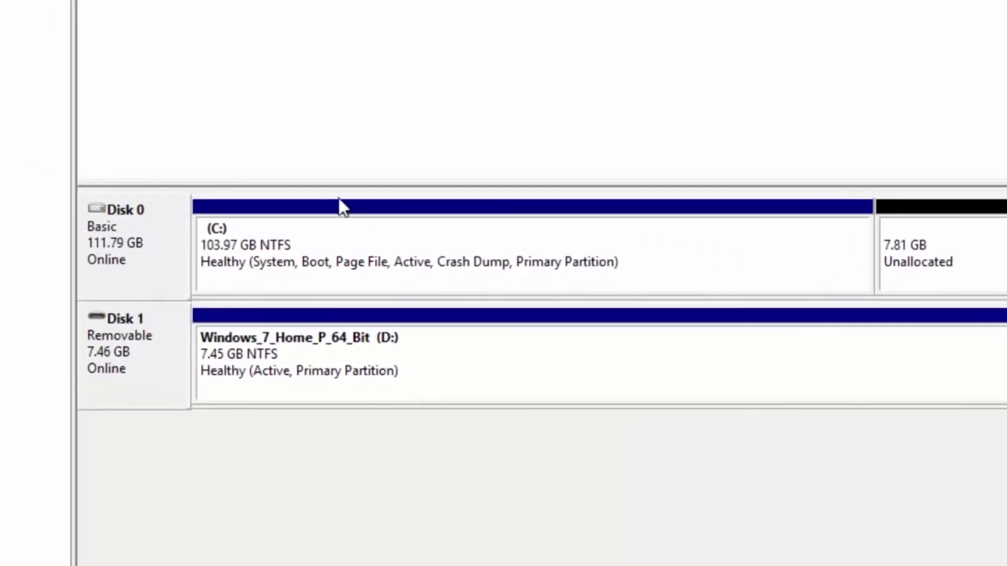
Extend the C: volume with the 8000 MB of unallocated space on Disk 0
{"action": "right_click", "coordinate": [428, 226]}
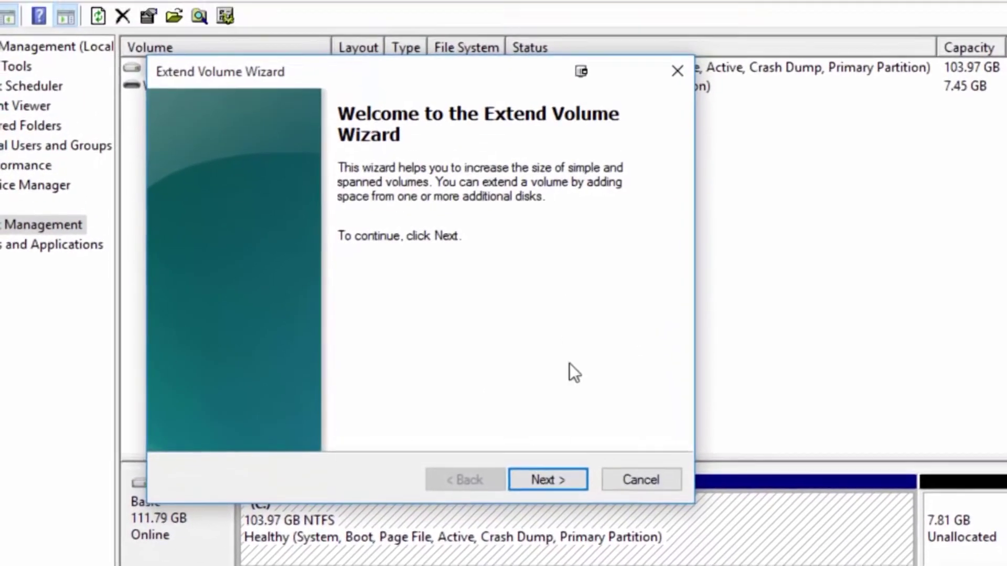
{"action": "left_click", "coordinate": [524, 329]}
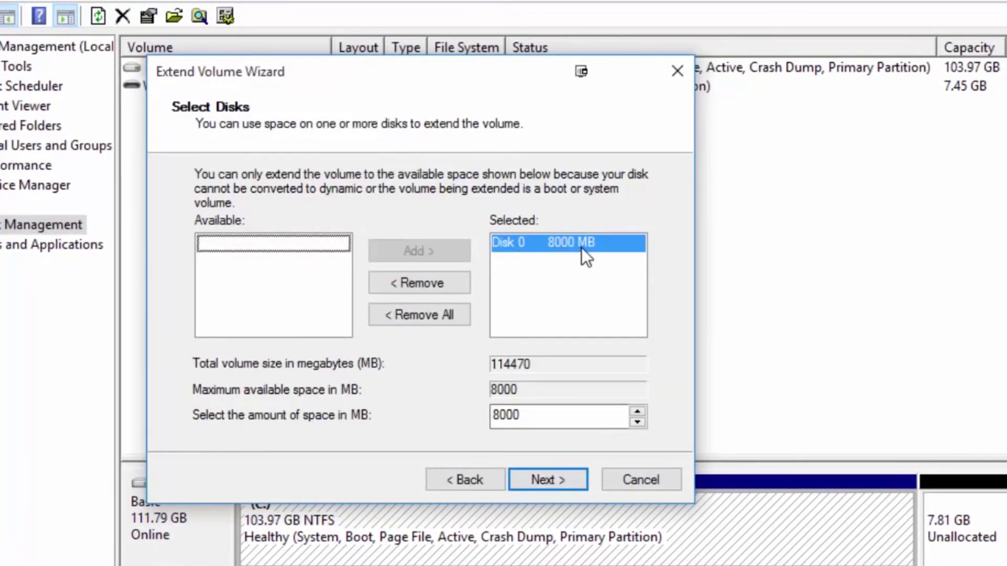
{"action": "left_click", "coordinate": [549, 478]}
{"action": "left_click", "coordinate": [549, 477]}
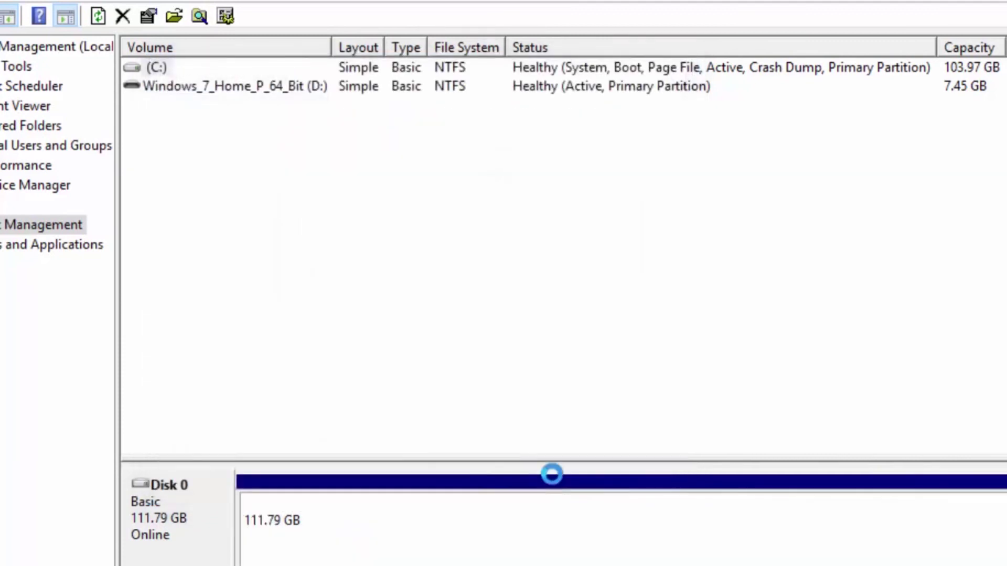